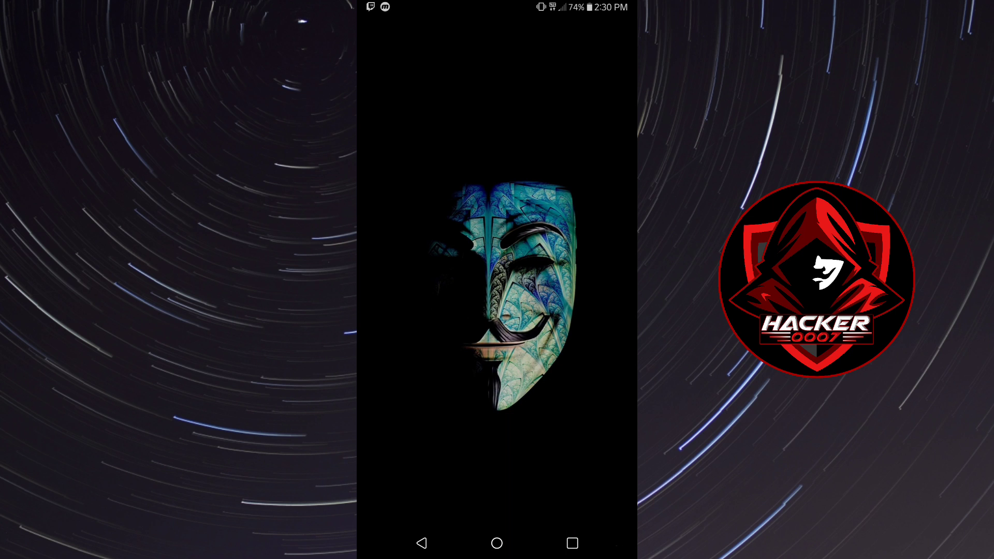
Step: Bring YouTube to full screen, swipe through its Shorts shelf, and pull down the notification shade
click(572, 543)
click(497, 233)
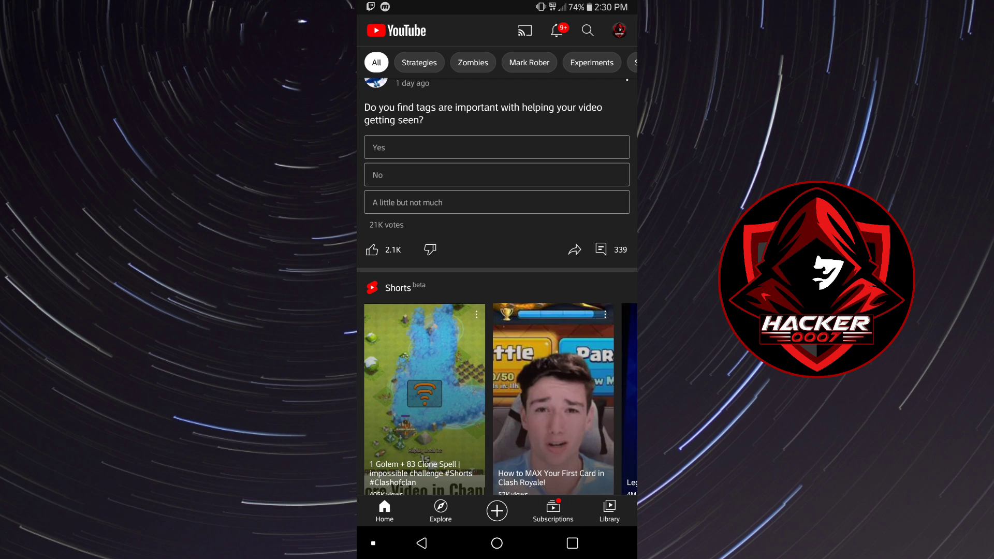
scroll(497, 399, right, 5)
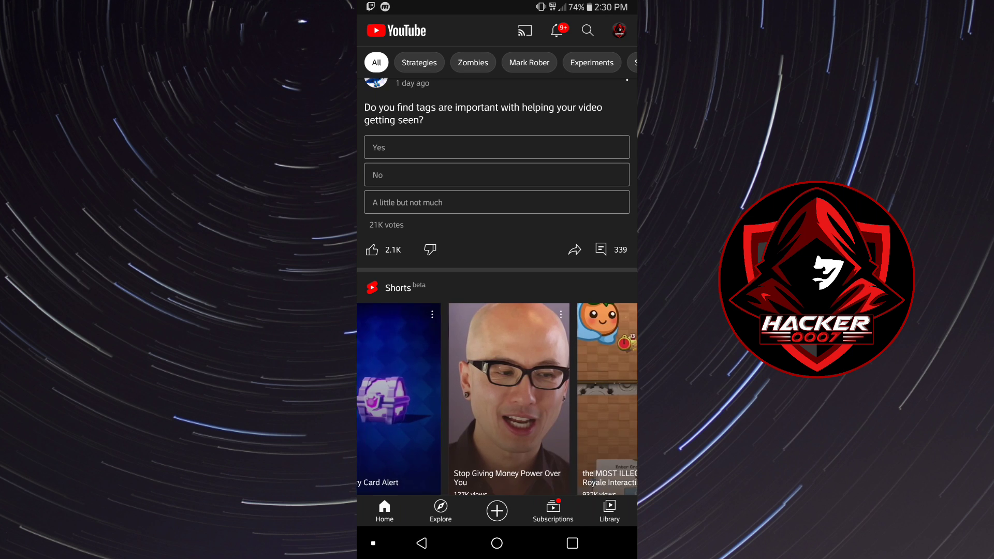
scroll(497, 310, down, 3)
scroll(497, 287, up, 1)
scroll(497, 322, right, 5)
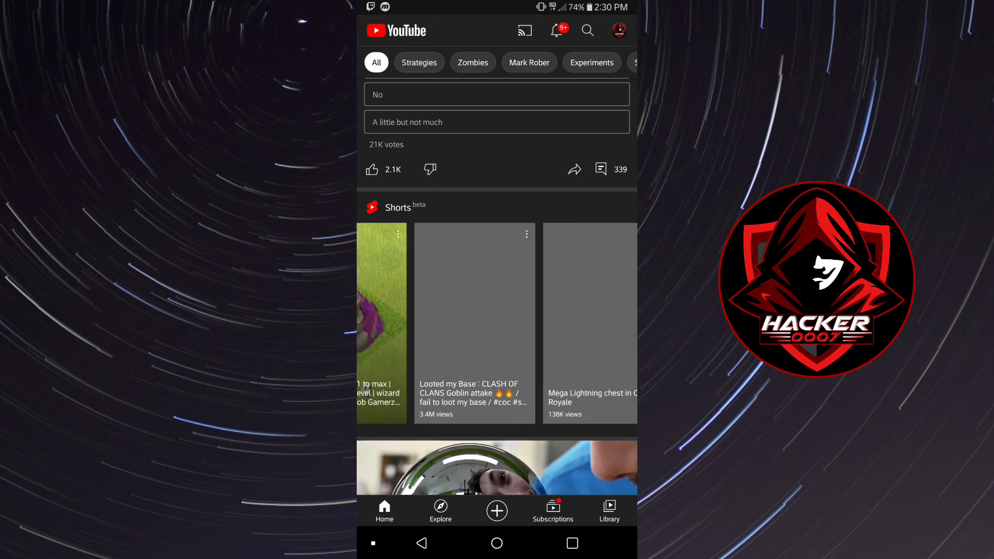
scroll(497, 322, right, 5)
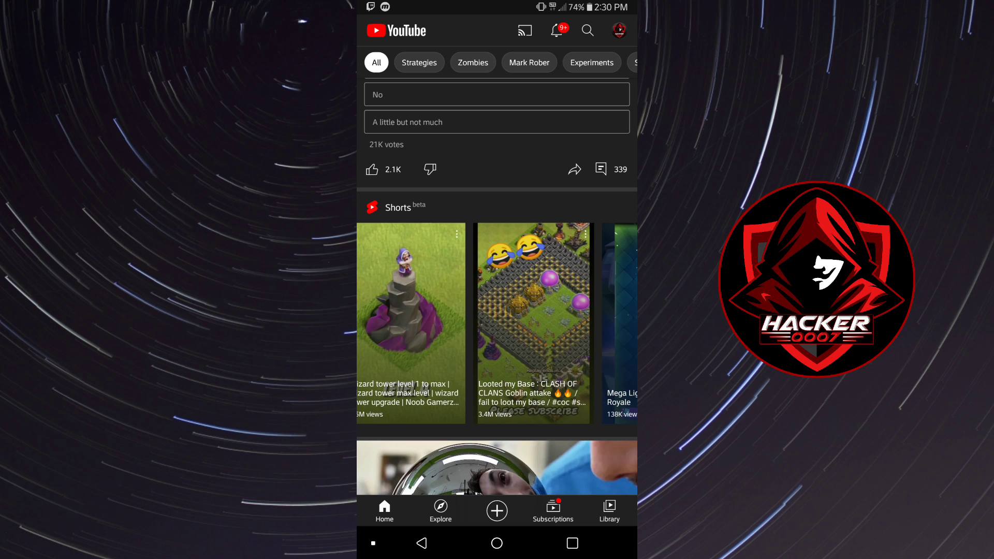
drag(404, 327, 591, 327)
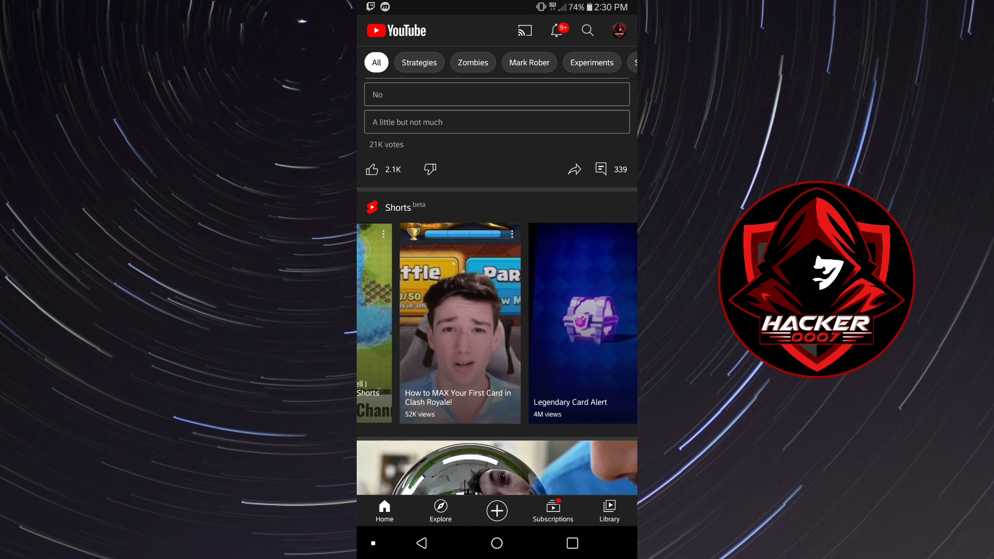
drag(497, 3, 497, 311)
Step: Open Settings > General > About phone and view the Hardware info page
click(595, 15)
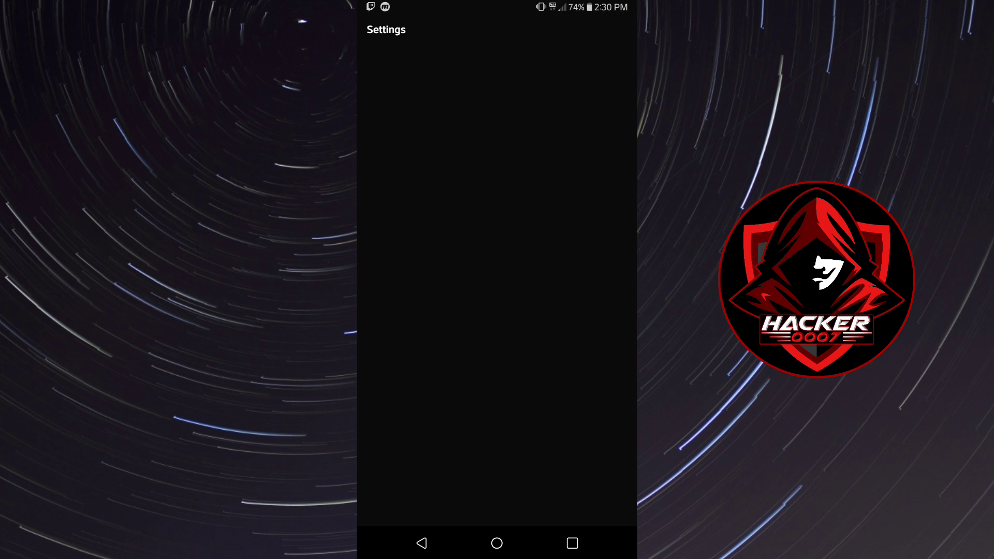
click(603, 58)
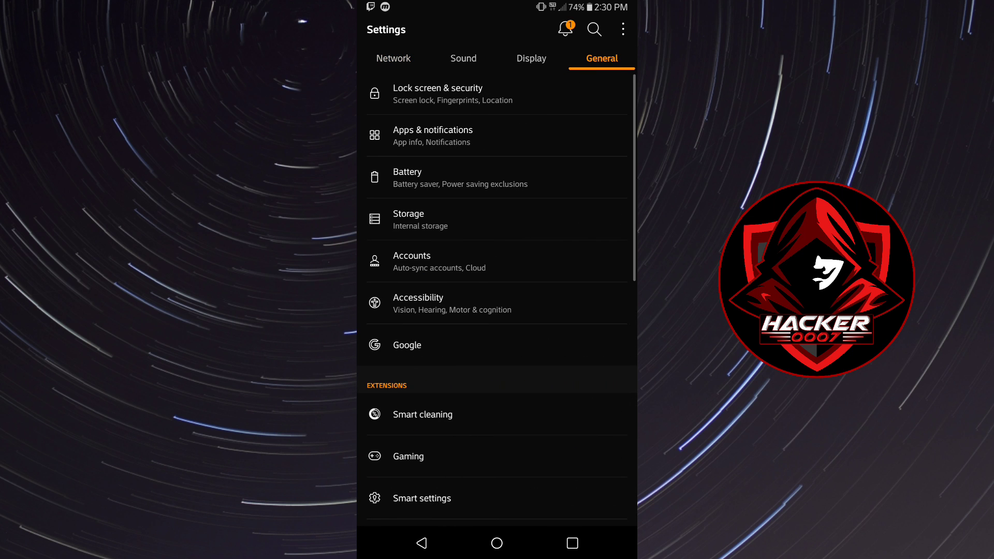
scroll(497, 311, down, 3)
scroll(497, 310, down, 5)
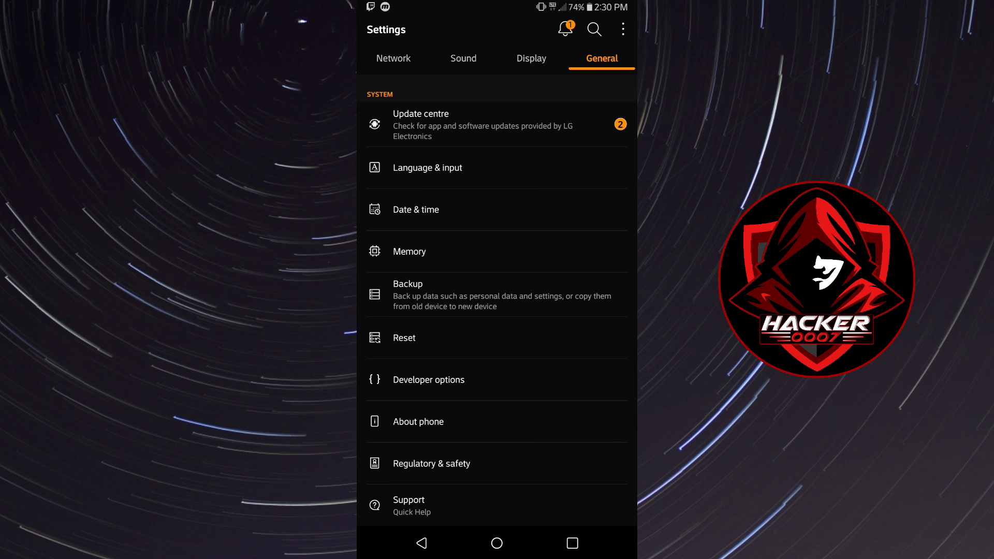
click(419, 421)
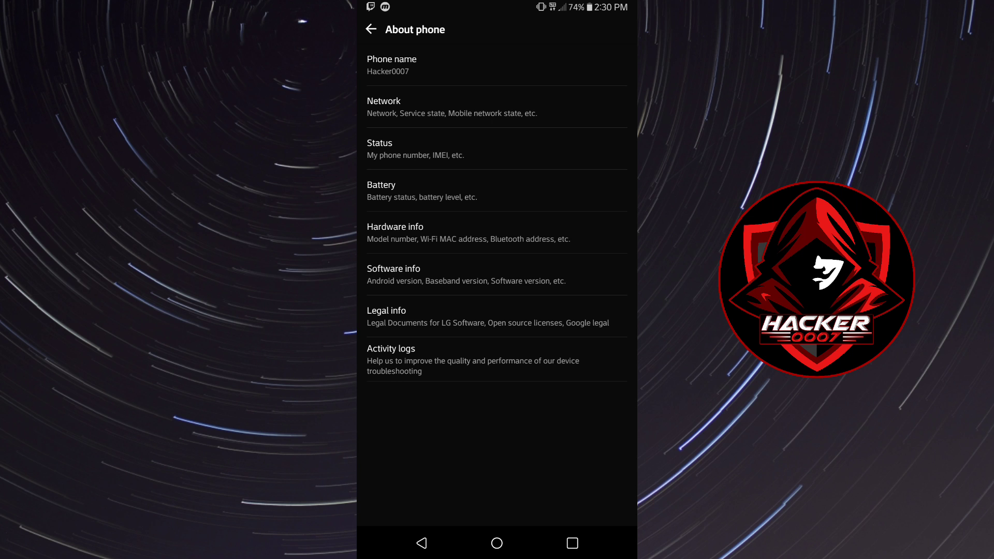
click(394, 233)
click(370, 29)
Step: Tap Build number in Software info to confirm developer mode, then back out twice
click(404, 273)
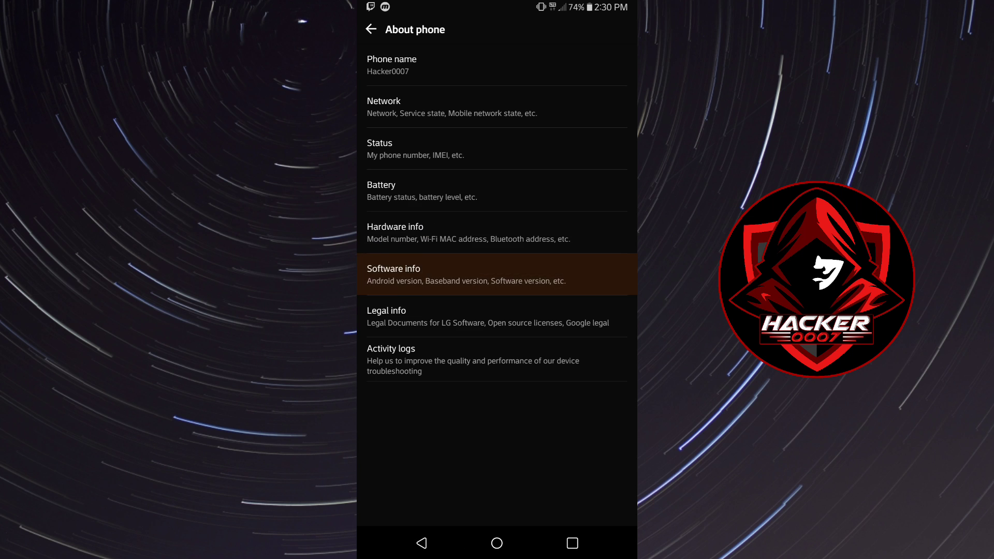
click(393, 232)
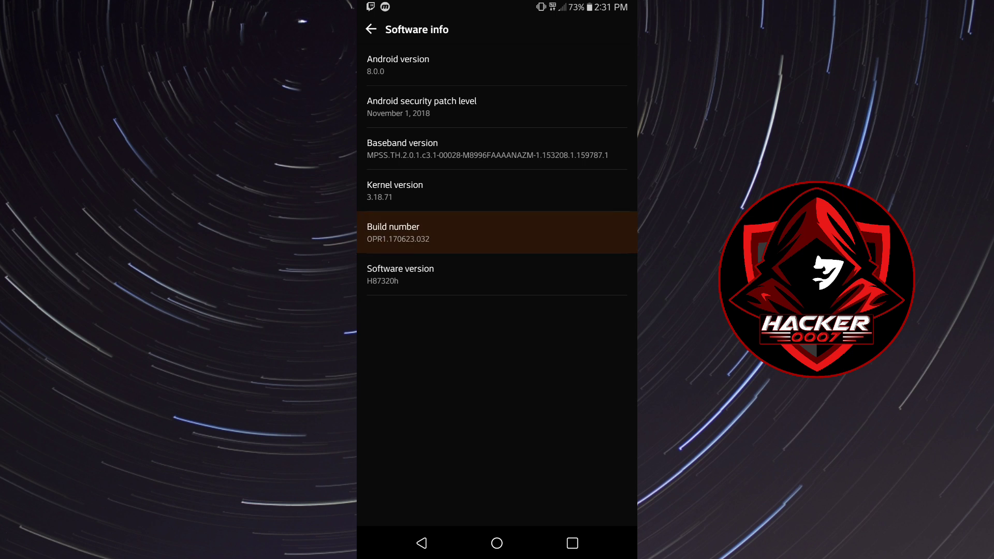
click(393, 232)
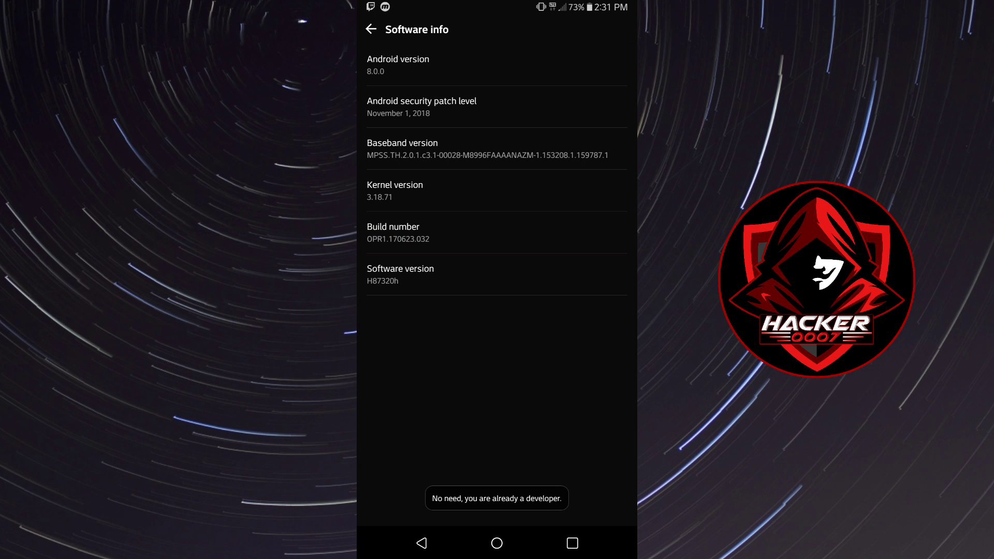
click(422, 543)
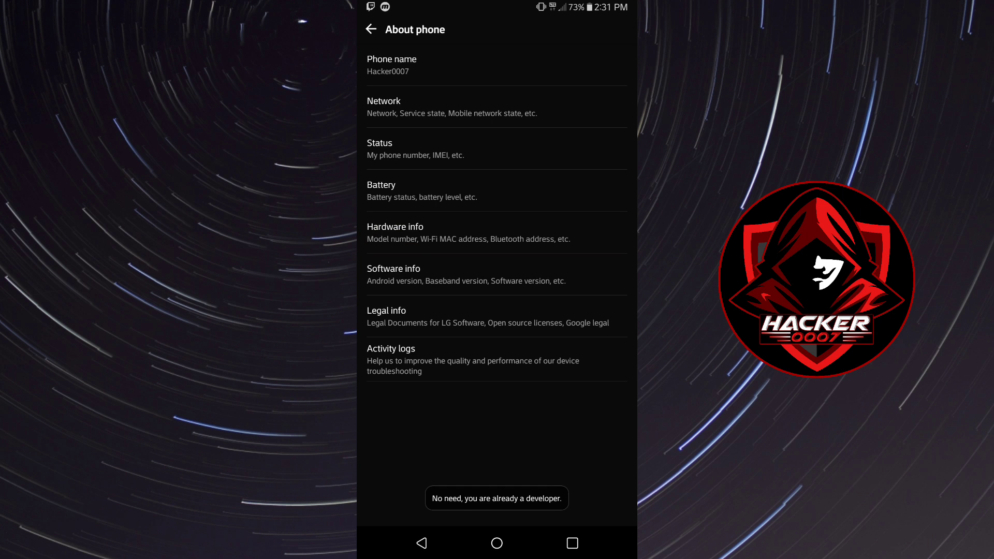
click(422, 543)
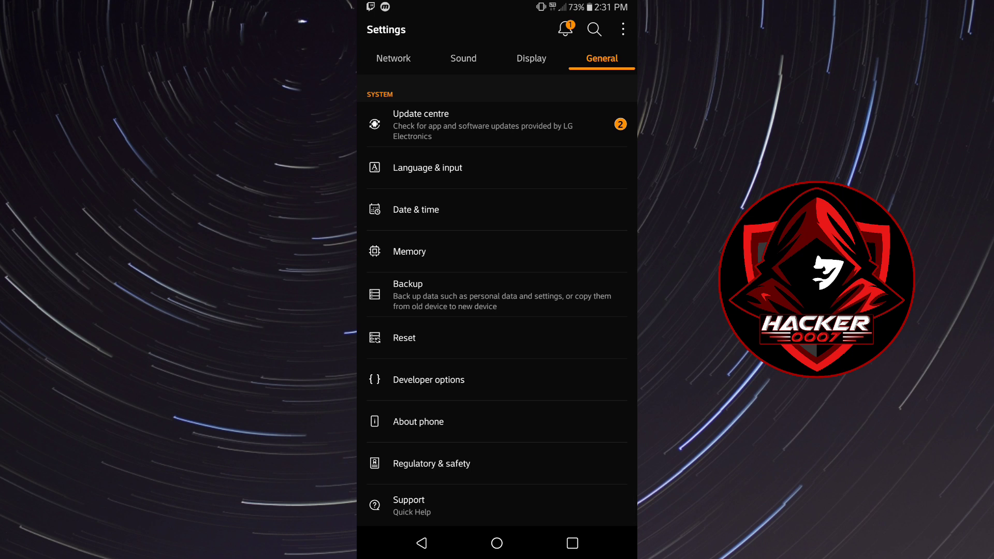
Step: Open Developer options and edit Smallest width, currently set to 428
click(429, 380)
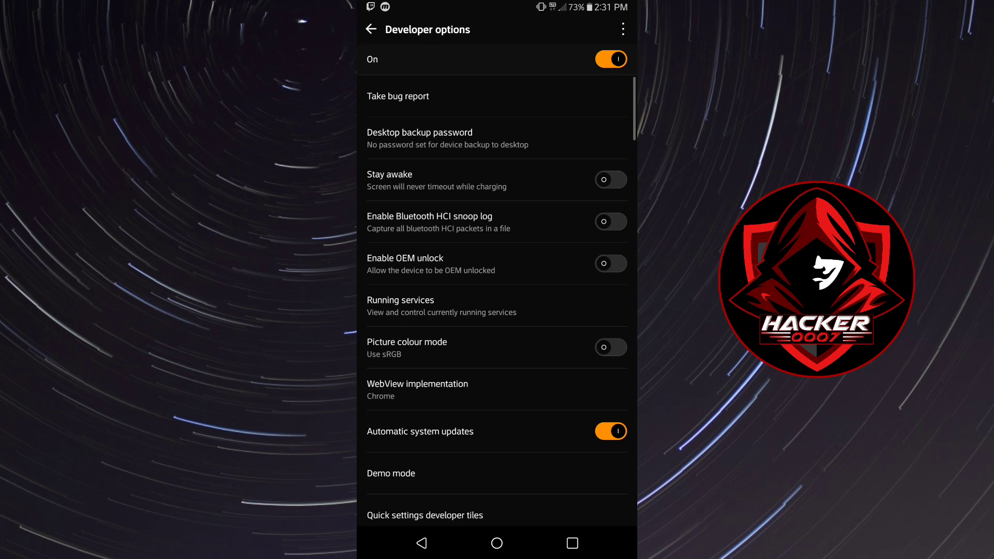
scroll(497, 293, down, 10)
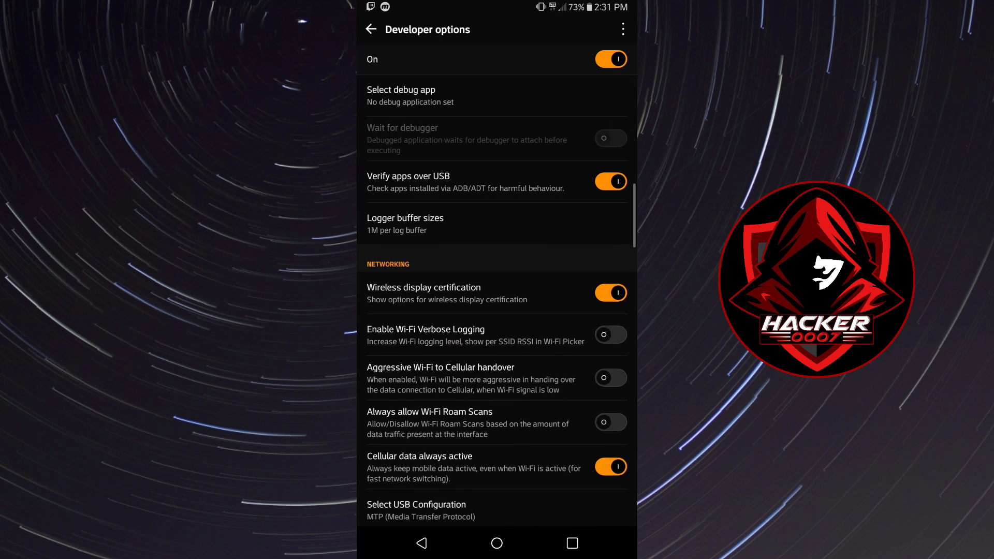
scroll(497, 293, down, 5)
scroll(497, 293, down, 3)
scroll(497, 293, down, 3)
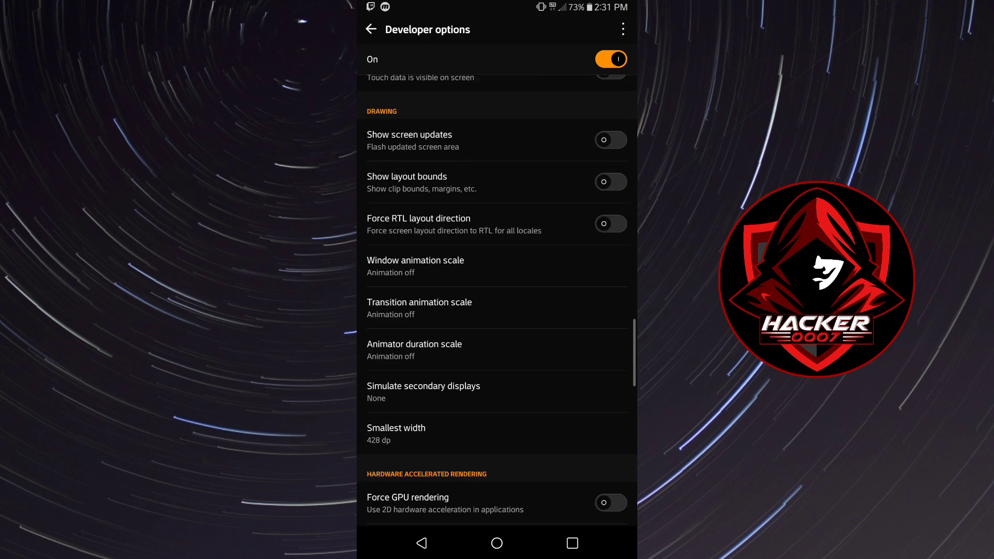
scroll(497, 293, down, 4)
click(466, 304)
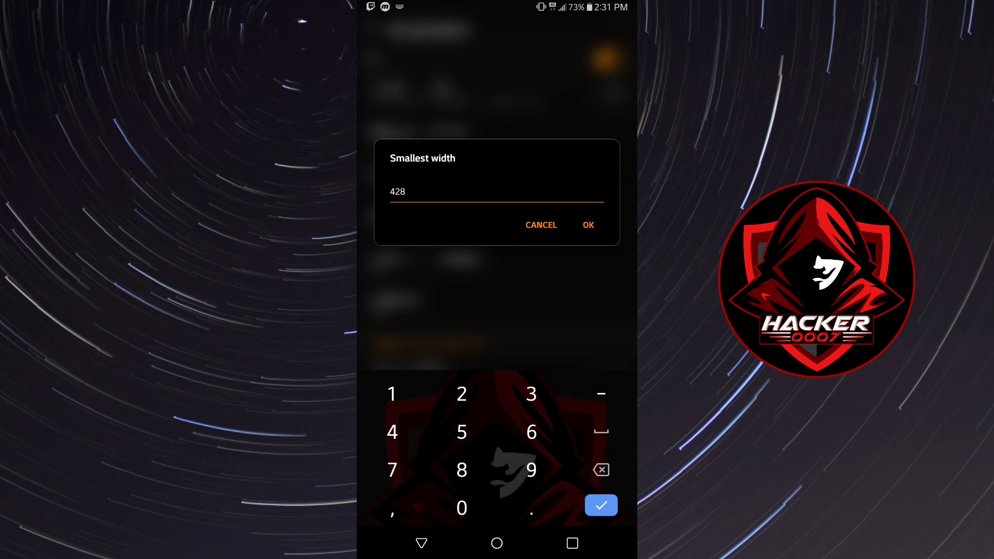
Step: Try Smallest width values 600 and 580, then enter 428 dp and confirm
click(404, 194)
key(BackSpace)
key(BackSpace)
key(BackSpace)
text(600)
key(BackSpace)
key(BackSpace)
key(BackSpace)
text(5)
text(60)
key(BackSpace)
key(BackSpace)
text(8)
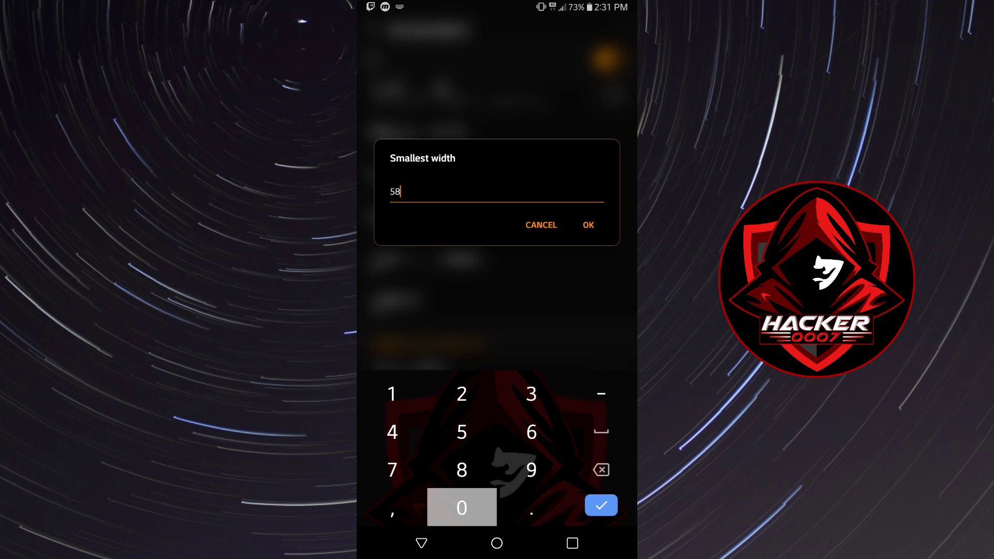
text(0)
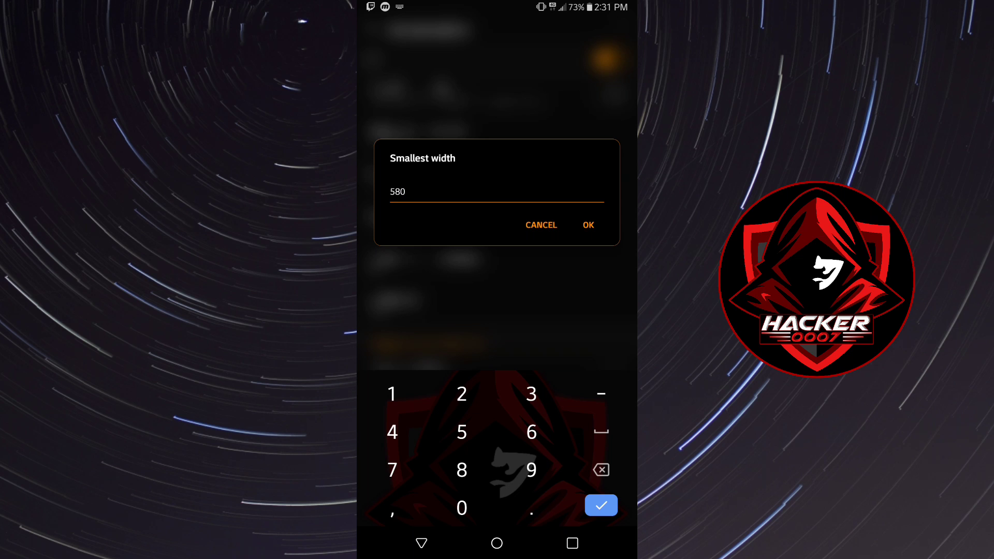
key(BackSpace)
key(BackSpace)
key(BackSpace)
text(428)
click(587, 225)
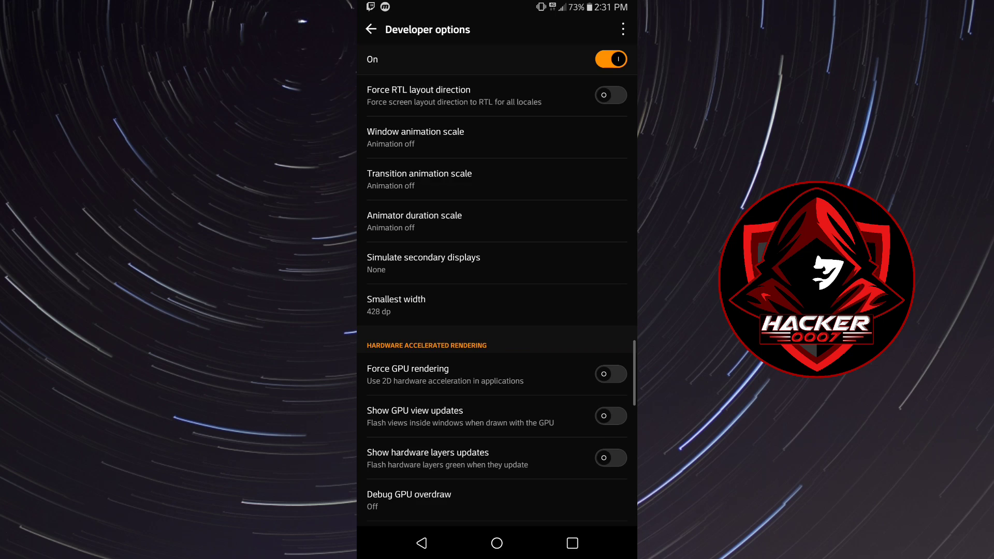
Step: Clear all recent apps, return home, and relaunch YouTube from the app drawer
click(573, 543)
click(498, 233)
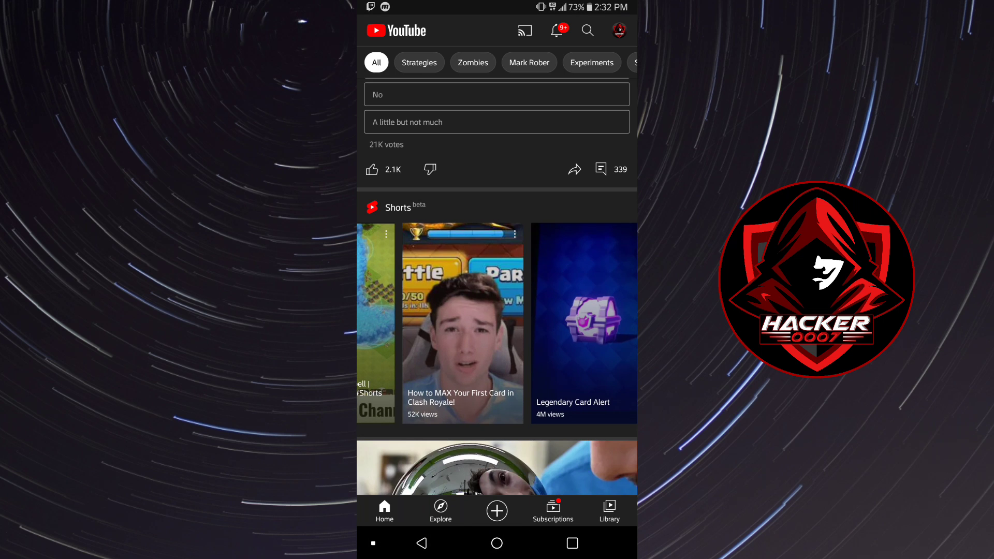
click(573, 543)
click(497, 499)
drag(497, 427, 497, 194)
click(422, 543)
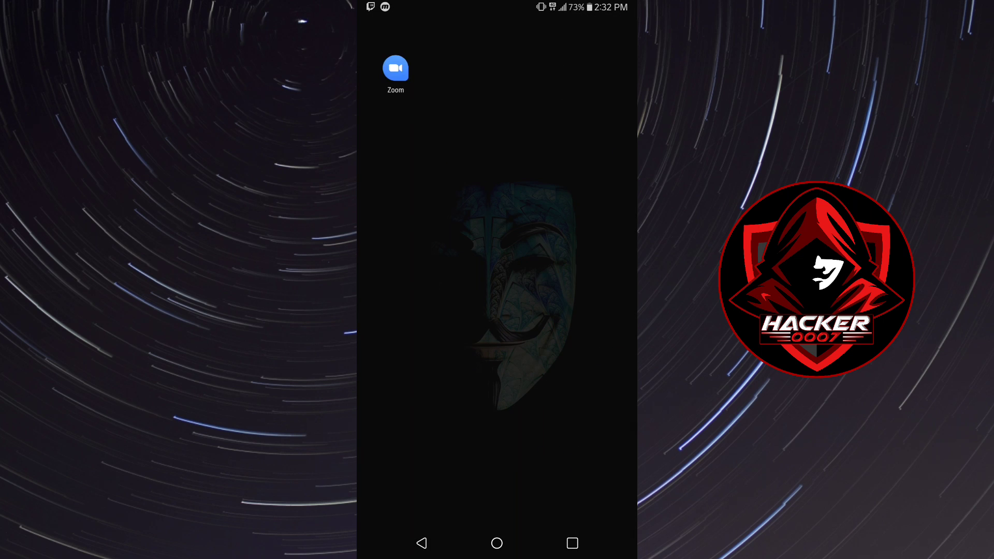
drag(497, 427, 496, 195)
click(464, 460)
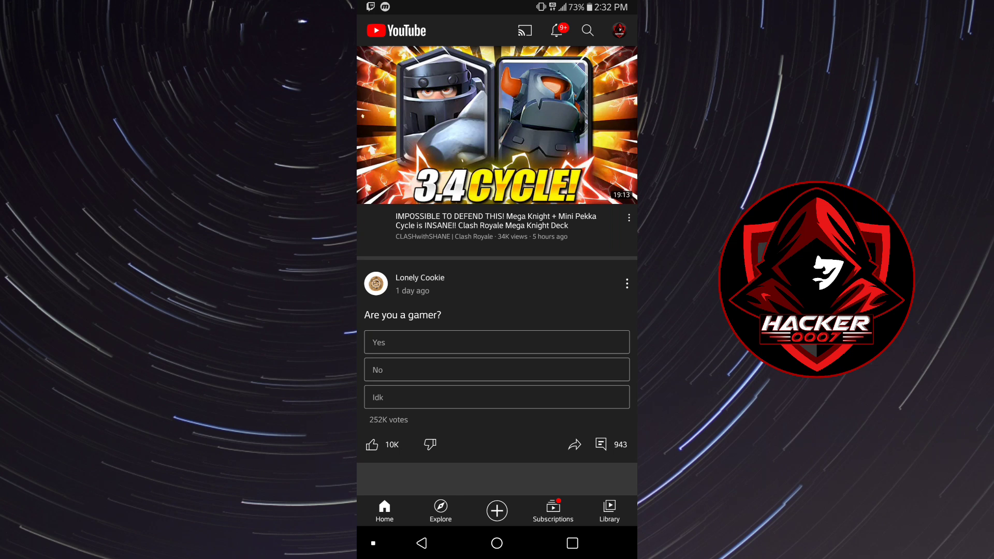
scroll(497, 256, down, 5)
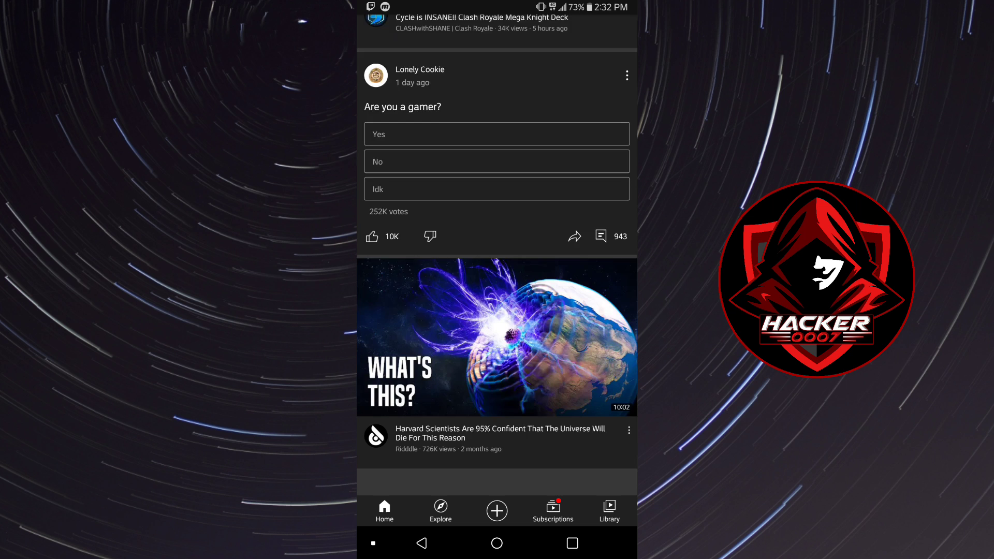
scroll(497, 256, down, 5)
scroll(497, 257, down, 5)
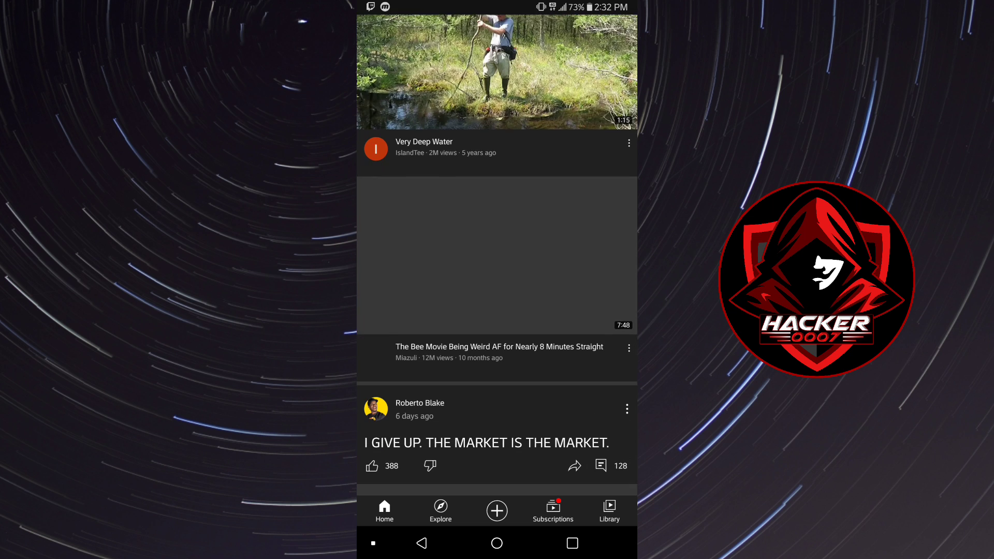
scroll(497, 257, down, 5)
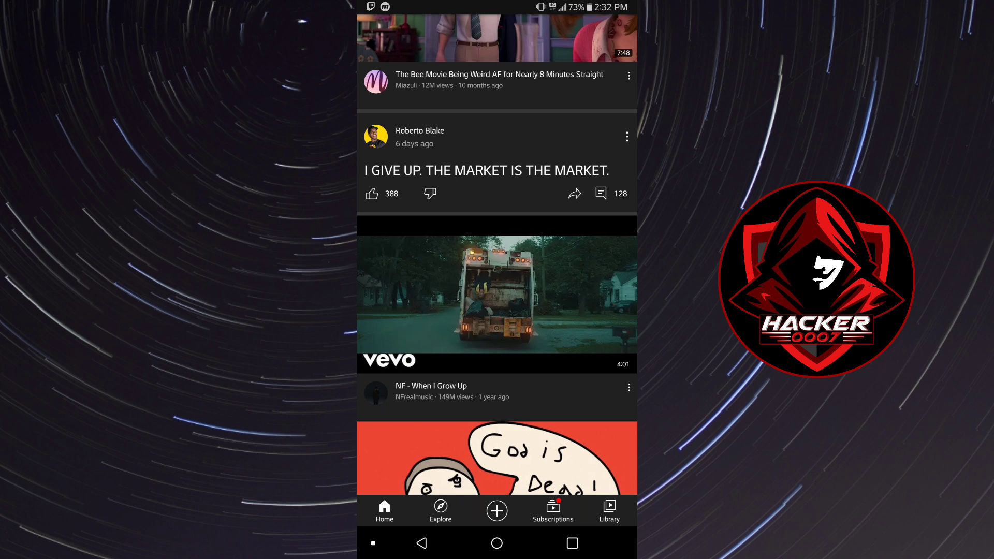
scroll(497, 256, down, 4)
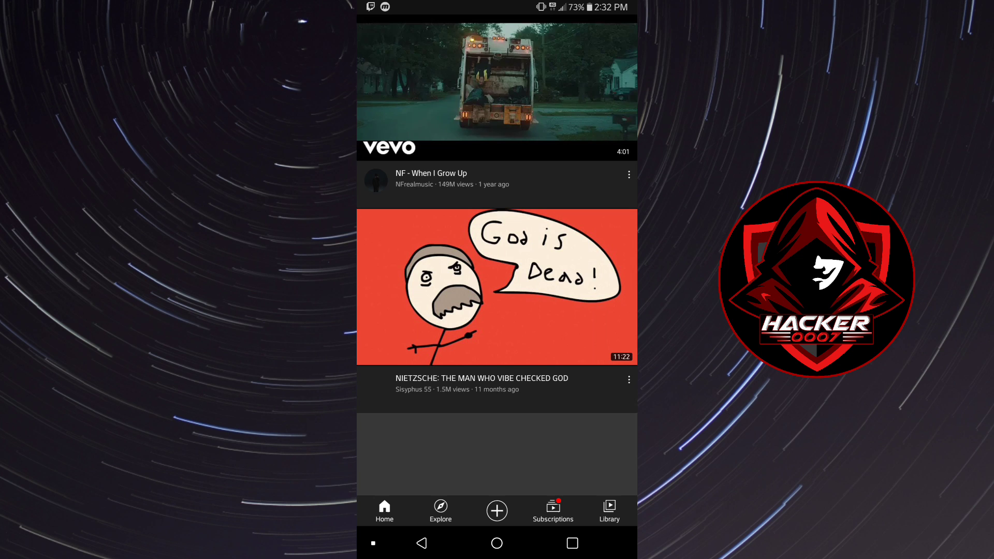
scroll(497, 257, down, 3)
scroll(497, 256, down, 4)
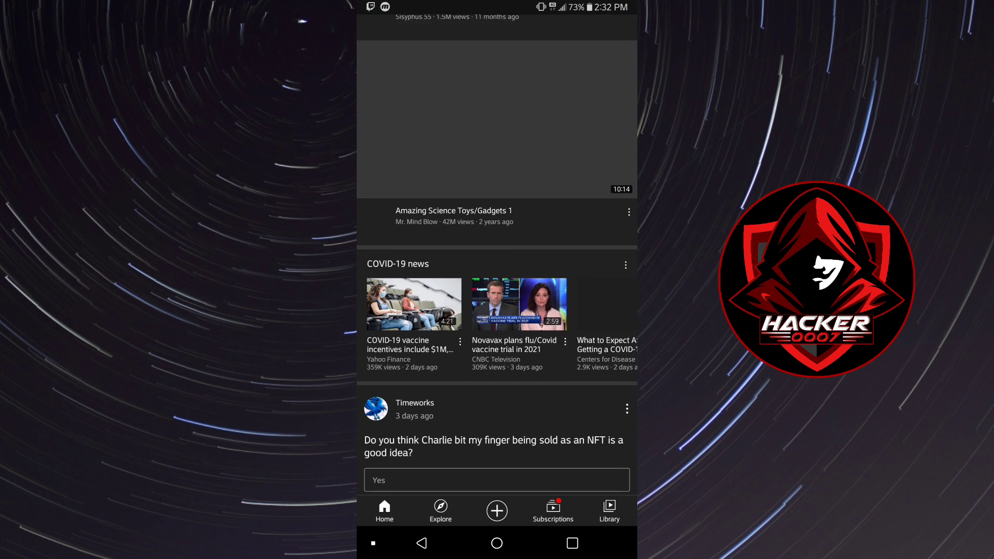
scroll(497, 256, down, 3)
scroll(497, 257, down, 2)
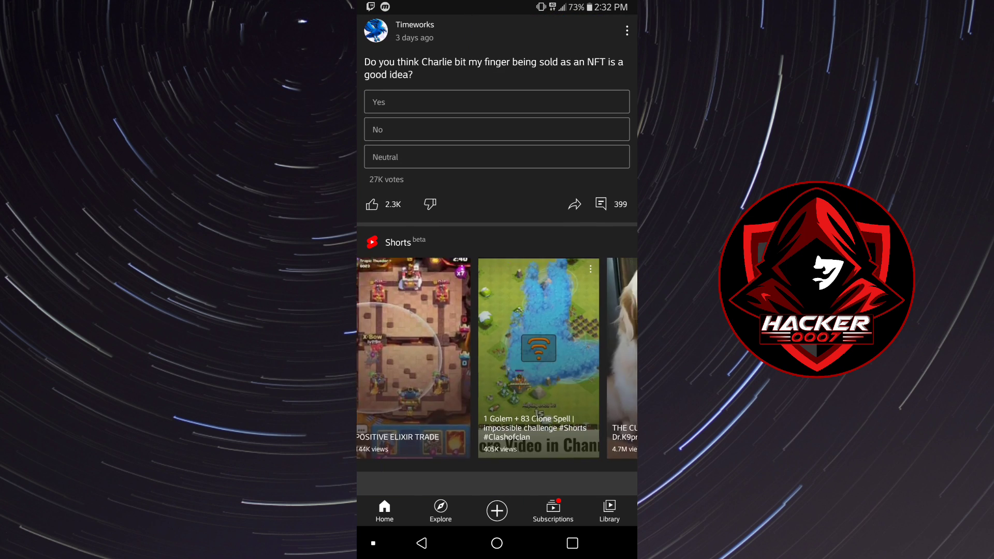
scroll(497, 357, right, 5)
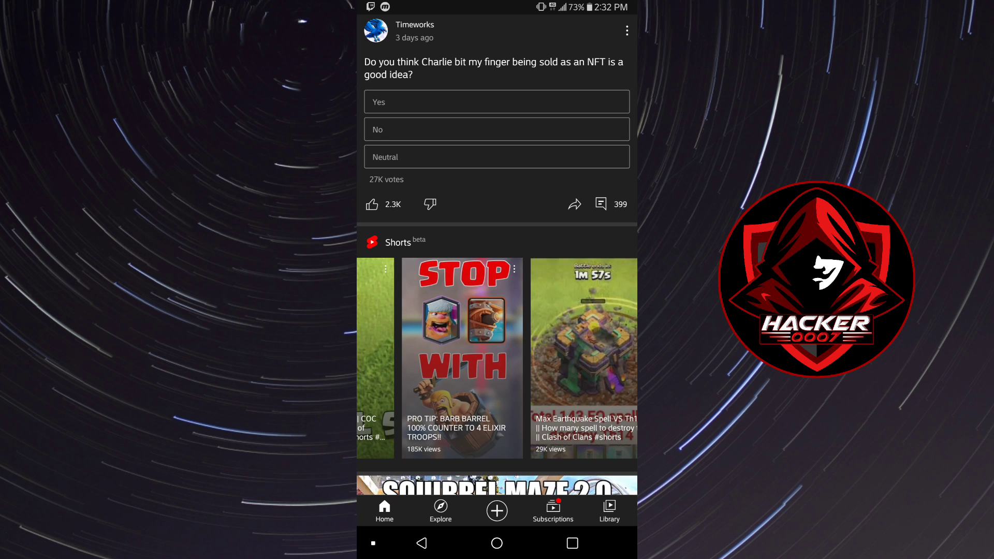
scroll(497, 257, down, 1)
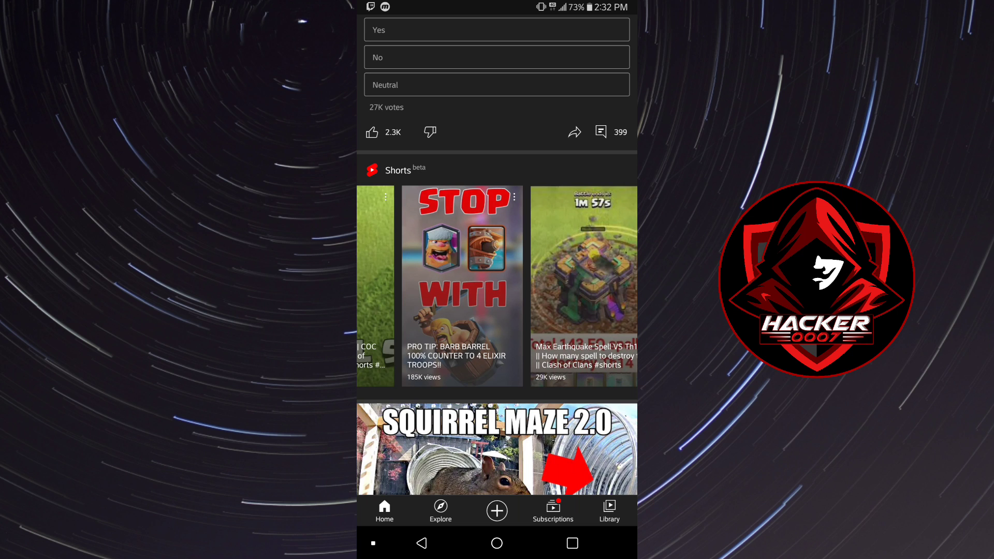
Step: Leave YouTube for the phone's home screen after browsing the Shorts shelf
click(497, 543)
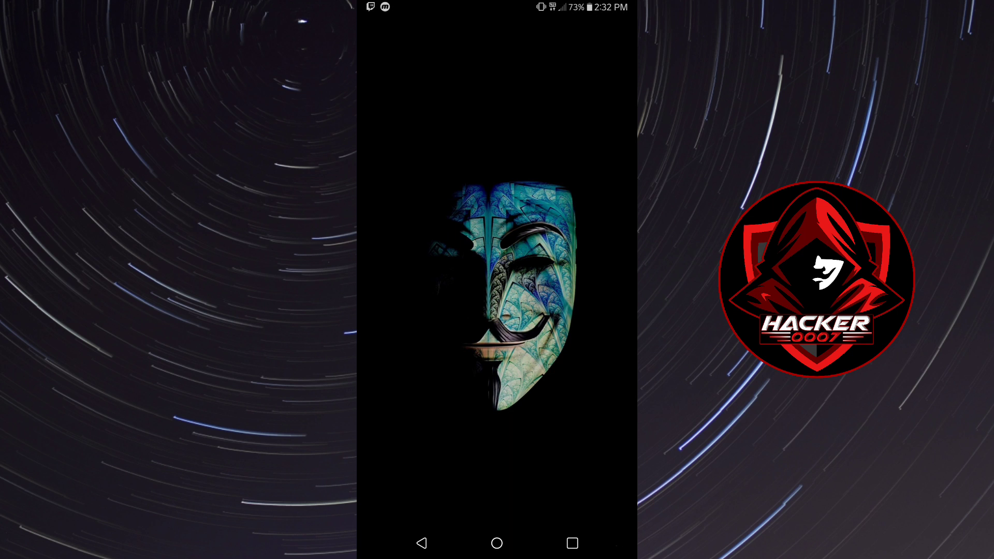